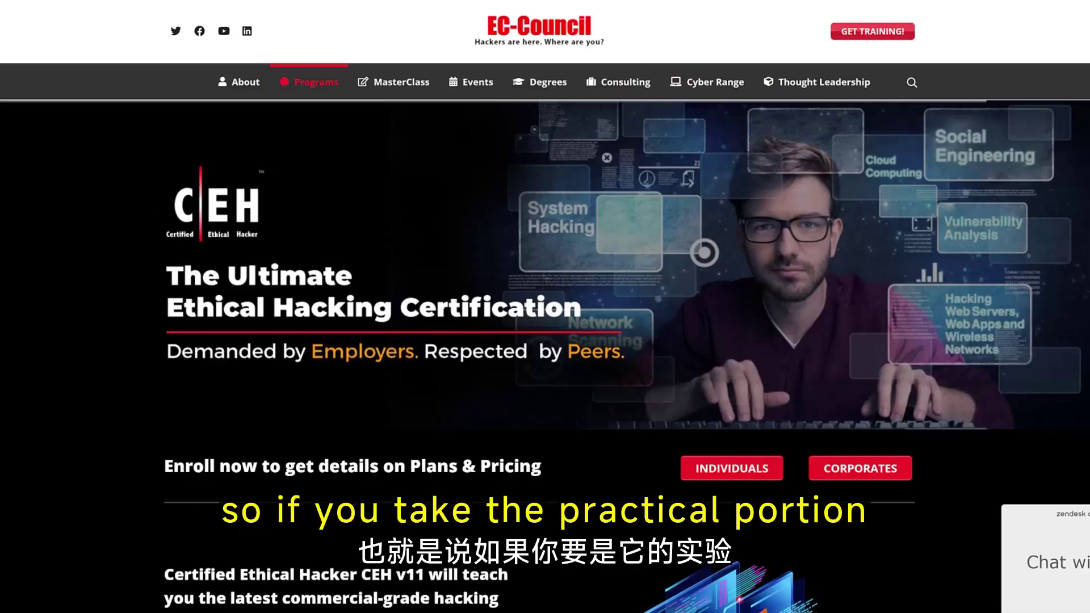
{"action": "scroll", "coordinate": [369, 404], "scroll_direction": "down", "scroll_amount": 3}
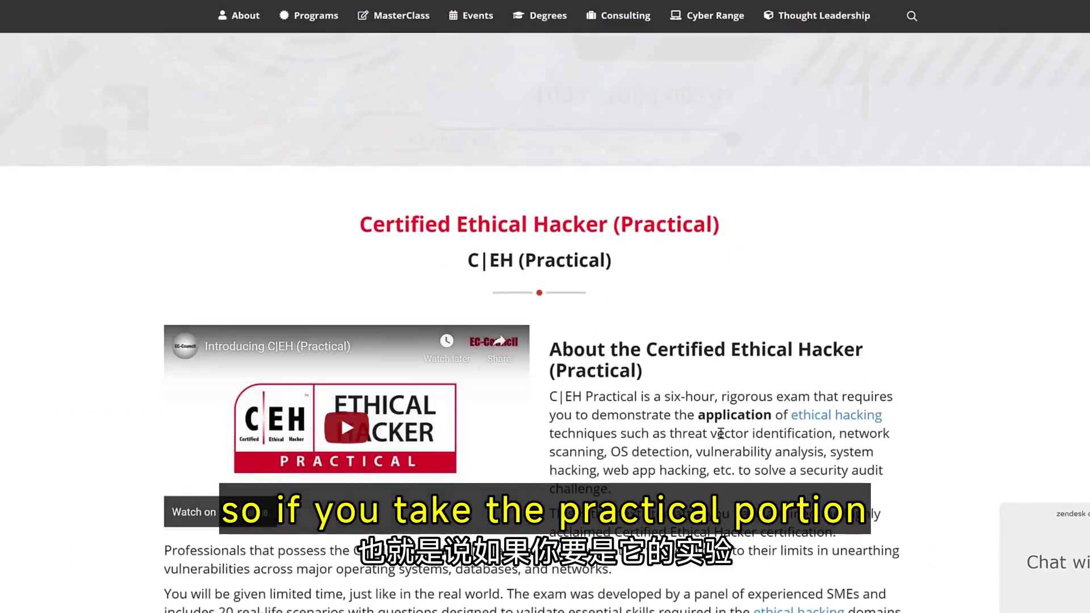
Highlight the 'Practical' part of the CEH heading on the EC-Council page.
{"action": "left_click_drag", "start_coordinate": [588, 225], "coordinate": [790, 236]}
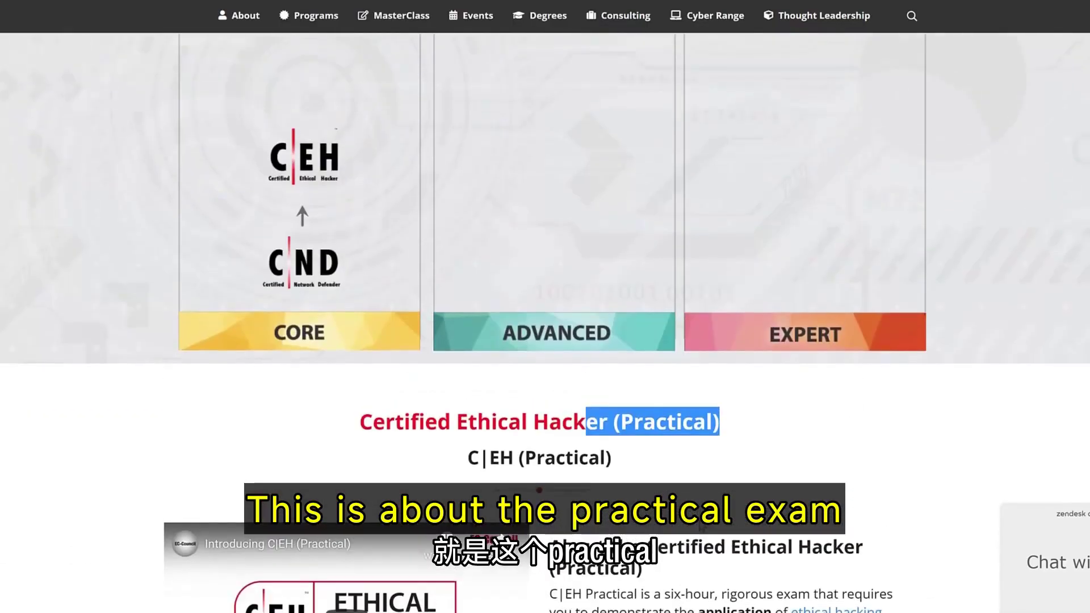
{"action": "scroll", "coordinate": [790, 236], "scroll_direction": "up", "scroll_amount": 5}
{"action": "scroll", "coordinate": [797, 552], "scroll_direction": "up", "scroll_amount": 1}
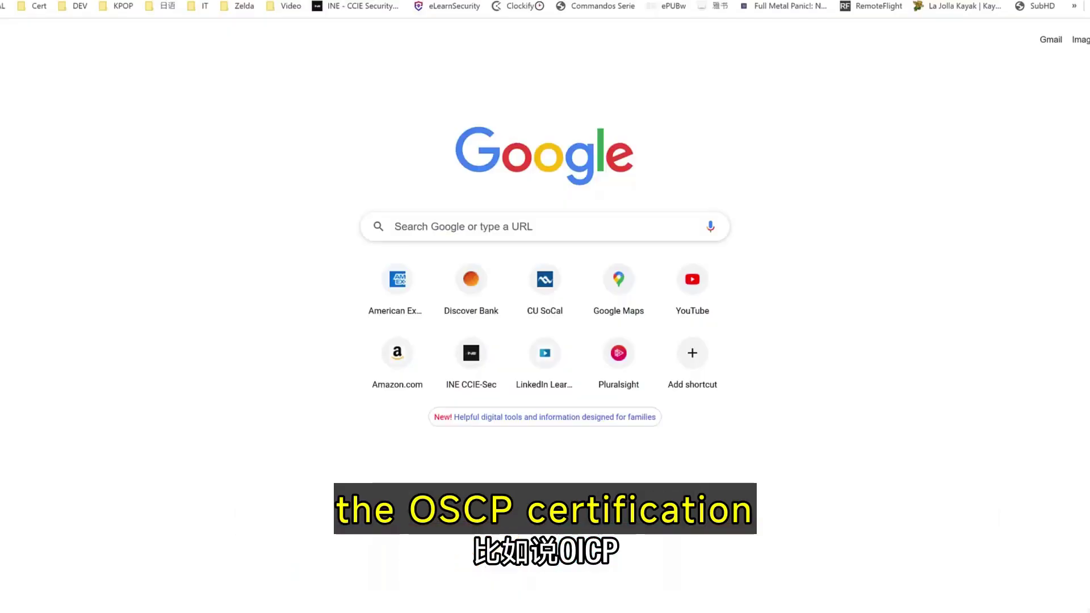
{"action": "type", "text": "oscp"}
Run the Google search for 'oscp'.
{"action": "key", "text": "Return"}
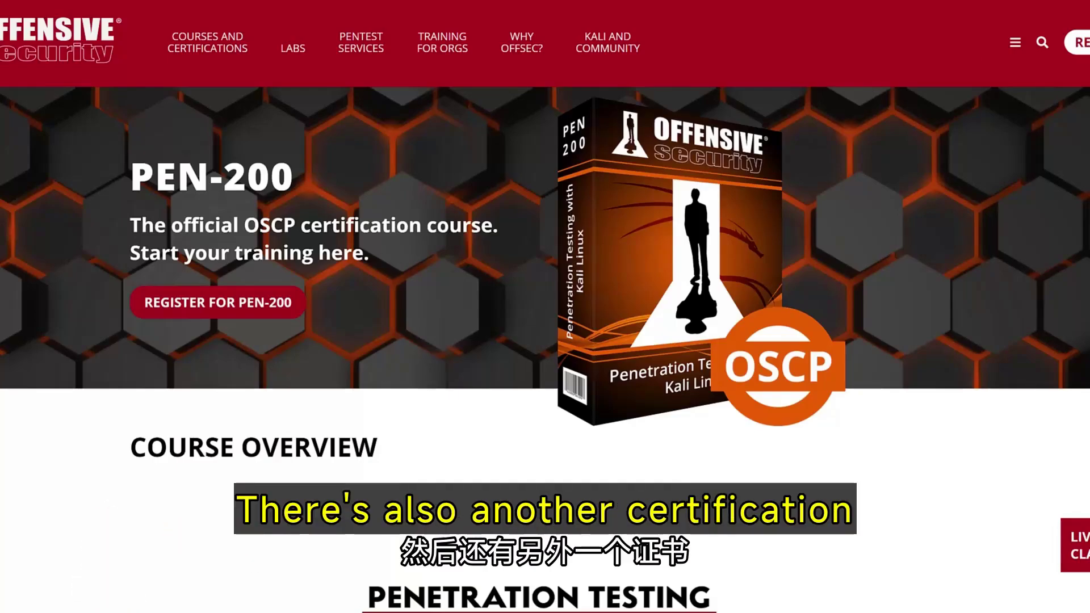
{"action": "type", "text": "elear"}
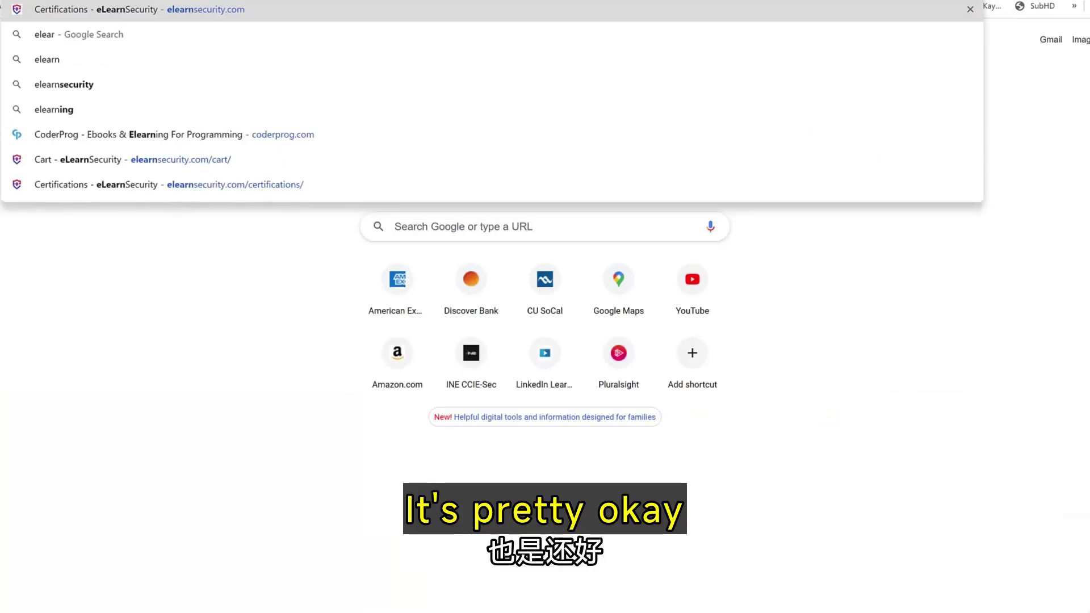
Go to the suggested elearnsecurity.com site and briefly highlight 'INE' in its red banner.
{"action": "key", "text": "Return"}
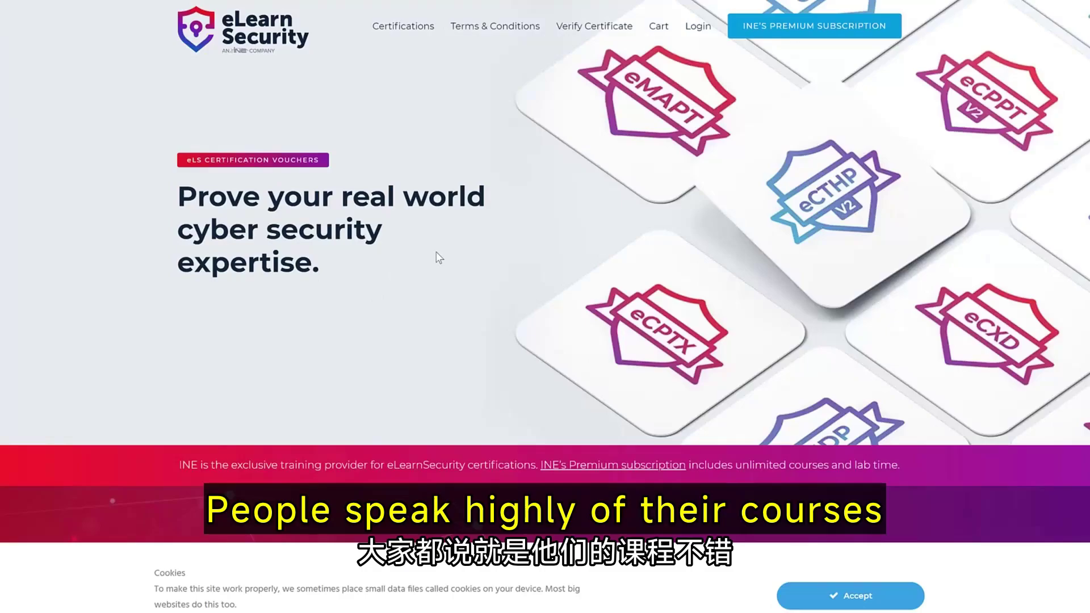
{"action": "double_click", "coordinate": [188, 464]}
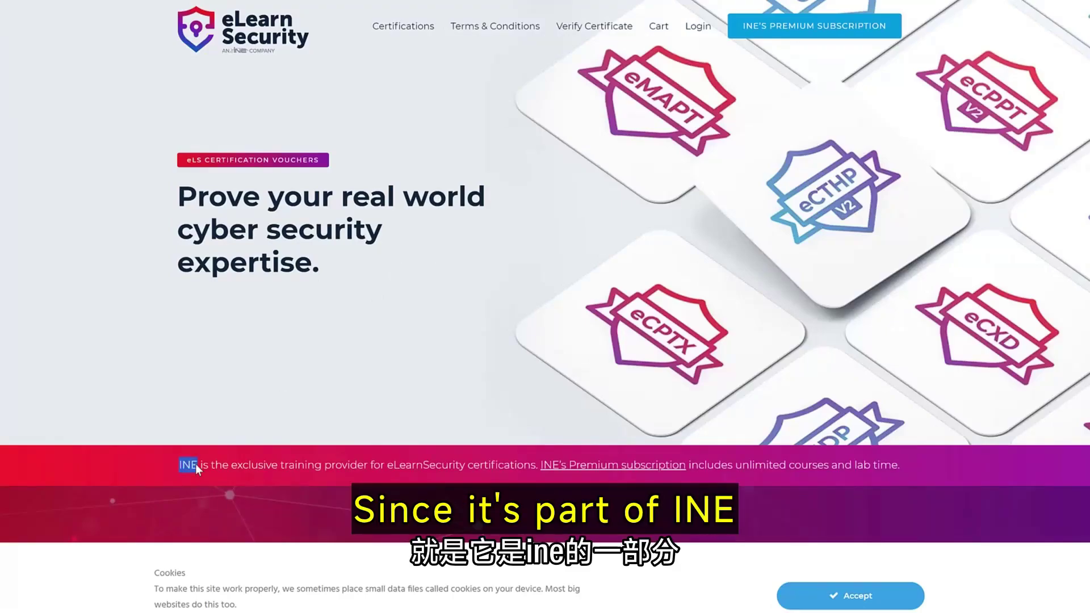
{"action": "left_click", "coordinate": [263, 424]}
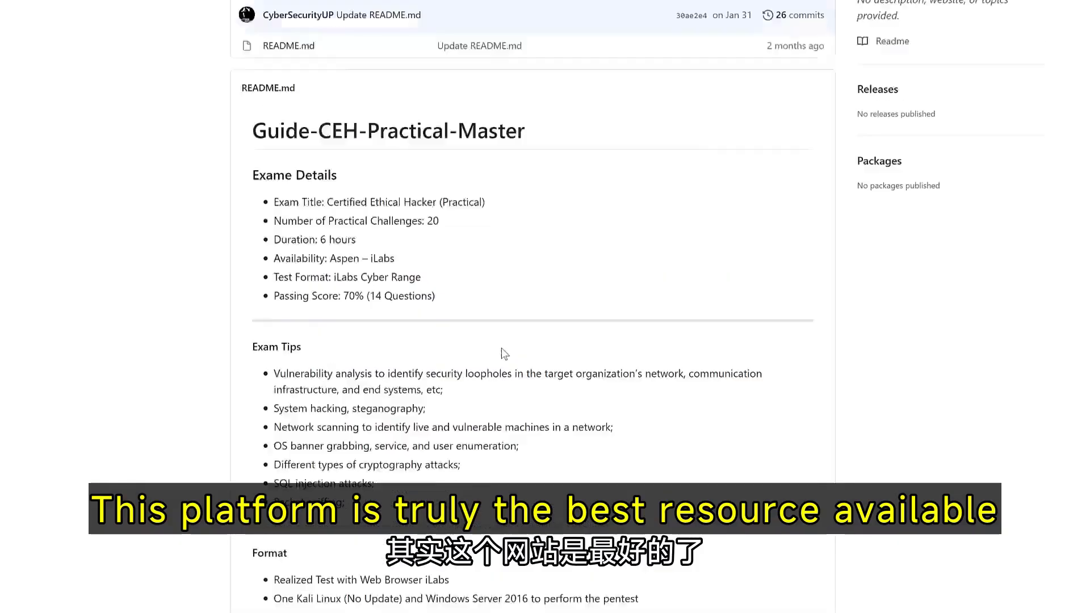
{"action": "left_click_drag", "start_coordinate": [265, 304], "coordinate": [591, 309]}
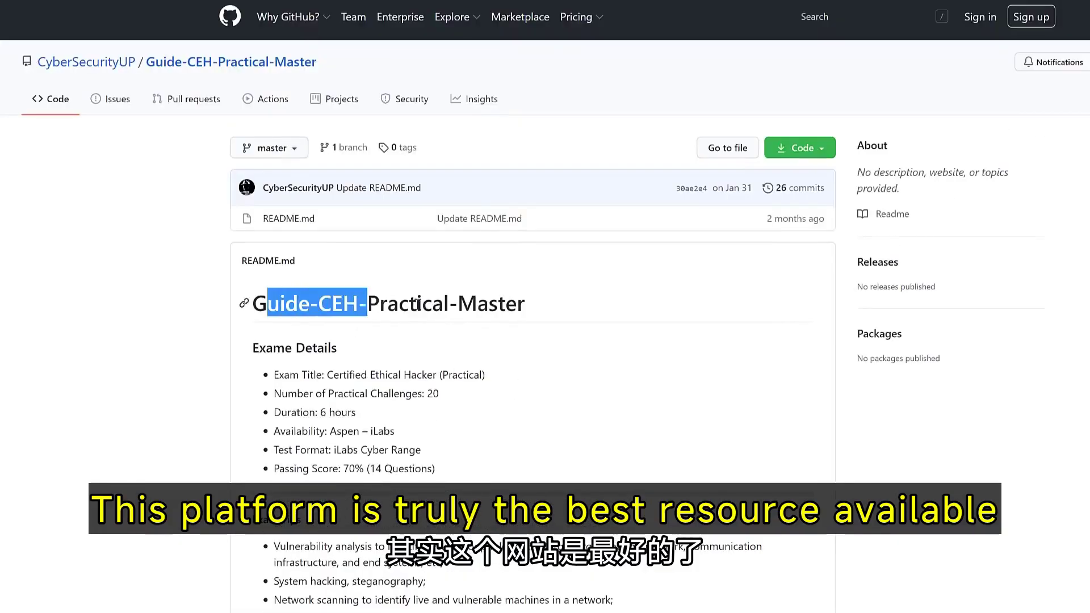
{"action": "left_click", "coordinate": [594, 310]}
{"action": "scroll", "coordinate": [530, 433], "scroll_direction": "down", "scroll_amount": 3}
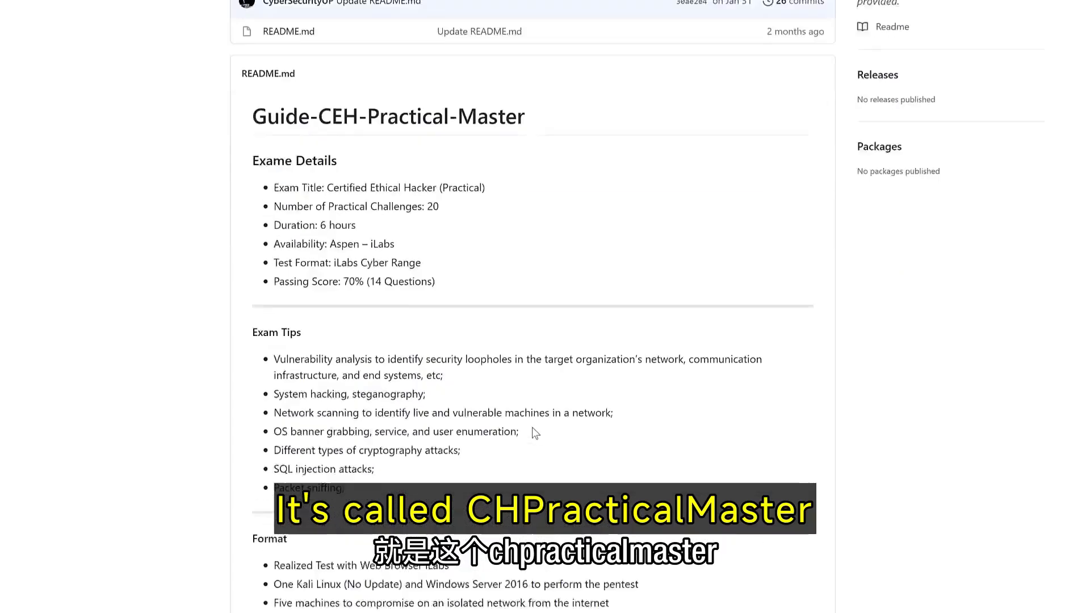
{"action": "scroll", "coordinate": [511, 383], "scroll_direction": "up", "scroll_amount": 1}
{"action": "left_click_drag", "start_coordinate": [388, 294], "coordinate": [473, 456]}
{"action": "left_click", "coordinate": [324, 286]}
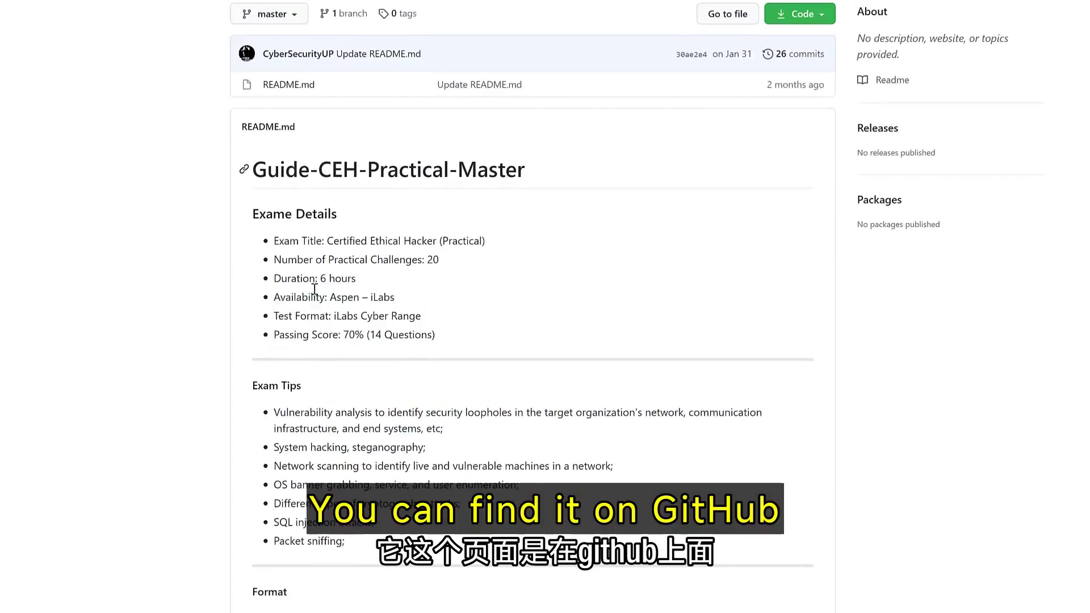
{"action": "scroll", "coordinate": [503, 416], "scroll_direction": "down", "scroll_amount": 2}
{"action": "left_click_drag", "start_coordinate": [379, 243], "coordinate": [426, 374]}
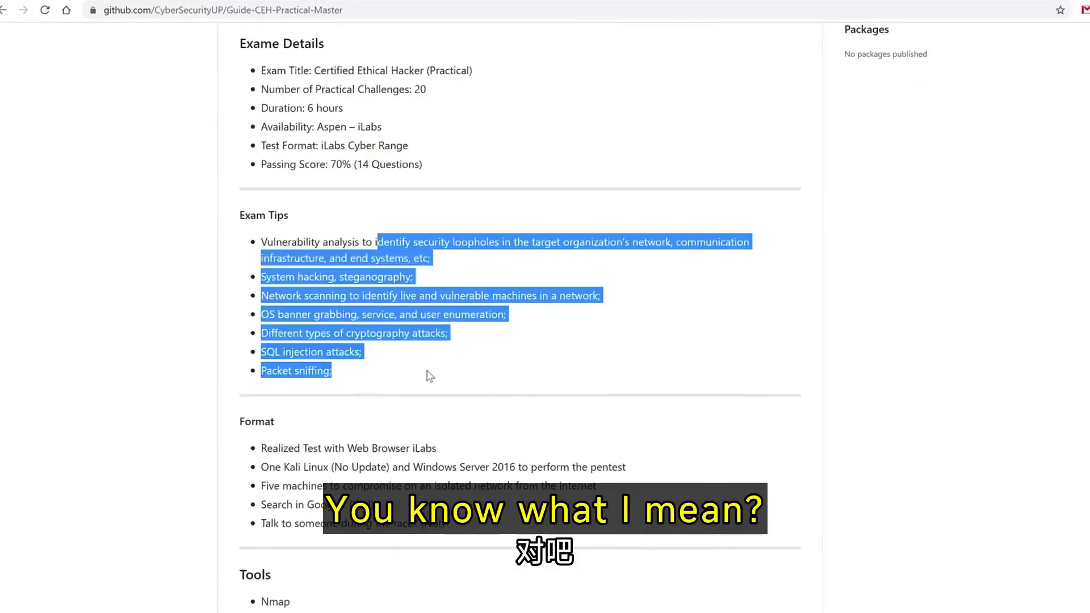
{"action": "left_click", "coordinate": [430, 374]}
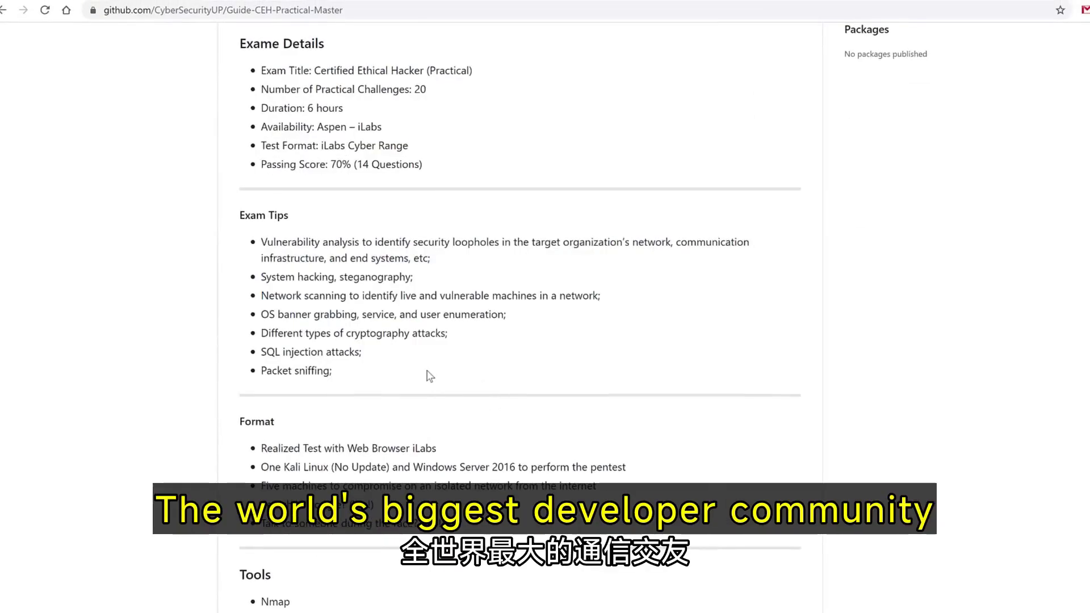
{"action": "left_click_drag", "start_coordinate": [261, 276], "coordinate": [366, 352]}
{"action": "left_click", "coordinate": [415, 384]}
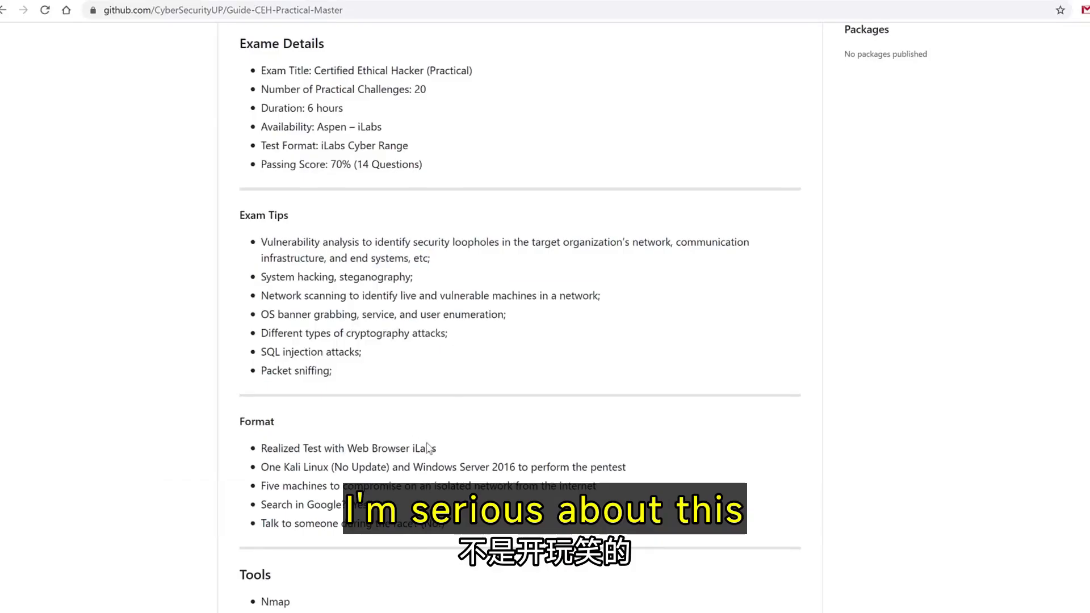
{"action": "left_click_drag", "start_coordinate": [261, 448], "coordinate": [446, 523]}
{"action": "left_click", "coordinate": [511, 410]}
{"action": "scroll", "coordinate": [486, 511], "scroll_direction": "down", "scroll_amount": 3}
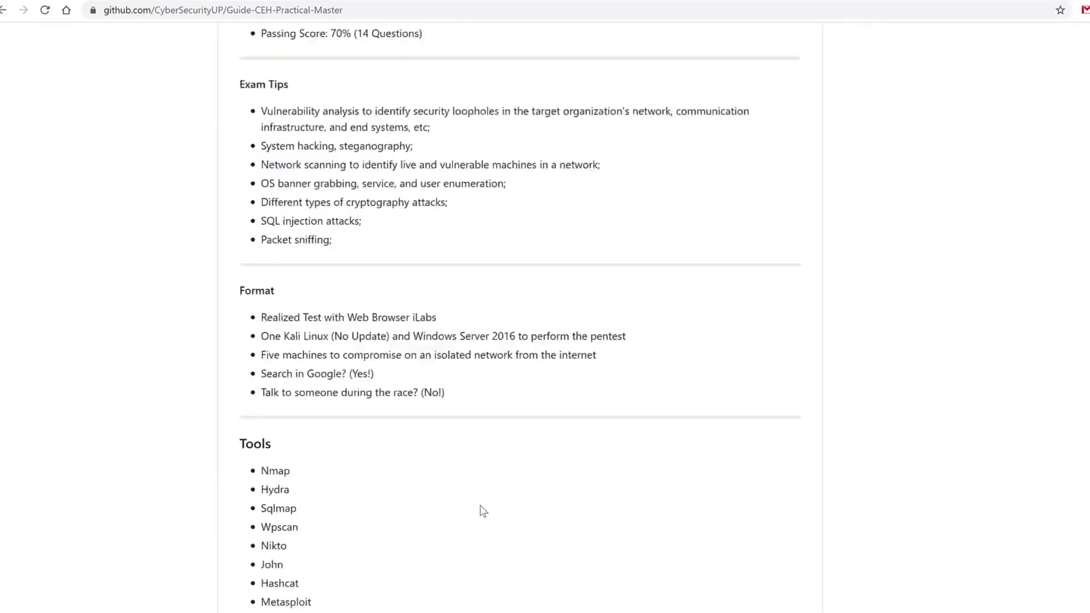
{"action": "scroll", "coordinate": [425, 426], "scroll_direction": "down", "scroll_amount": 2}
{"action": "mouse_move", "coordinate": [261, 266]}
{"action": "left_mouse_down"}
{"action": "mouse_move", "coordinate": [409, 604]}
{"action": "mouse_move", "coordinate": [399, 257]}
{"action": "left_mouse_up"}
{"action": "left_click", "coordinate": [409, 603]}
{"action": "left_click", "coordinate": [400, 257]}
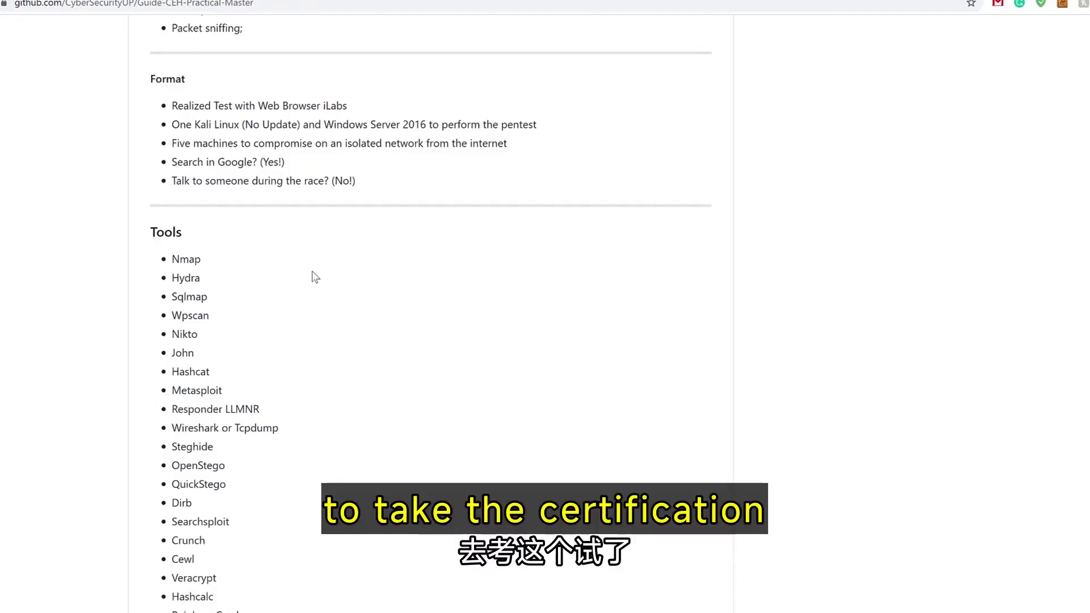
Mark the README tools from Hydra downward, then highlight the Nmap entry.
{"action": "left_click_drag", "start_coordinate": [285, 264], "coordinate": [281, 477]}
{"action": "left_click", "coordinate": [281, 498]}
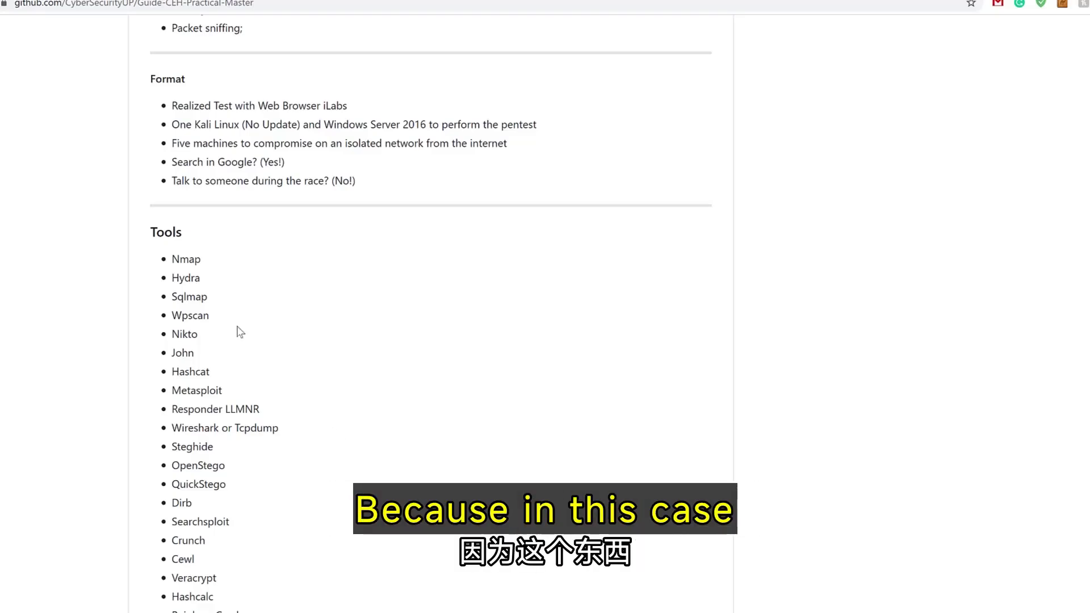
{"action": "double_click", "coordinate": [188, 260]}
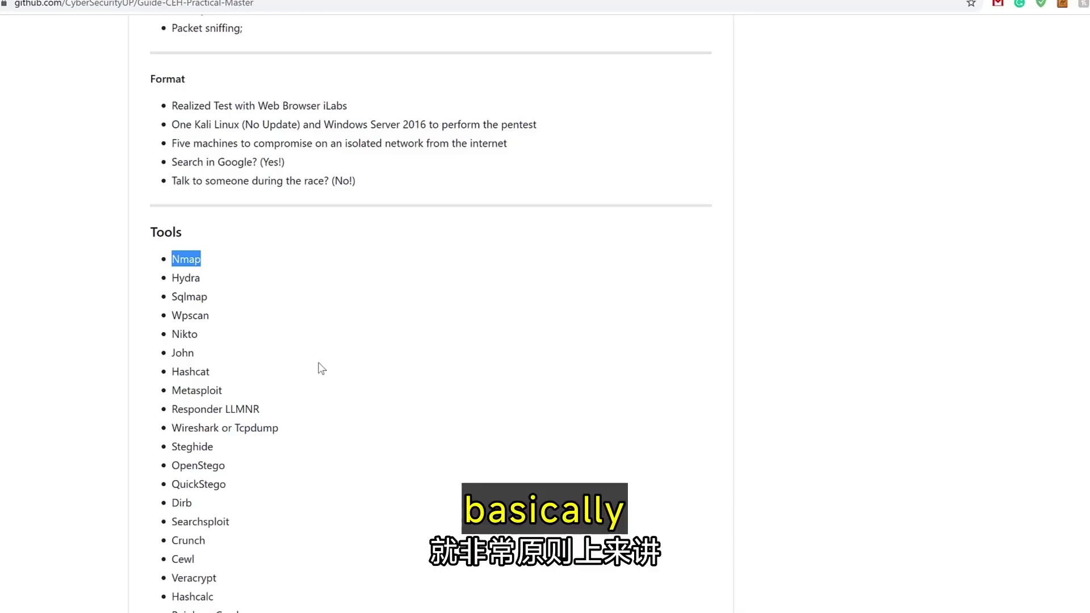
Clear the Nmap highlight and briefly mark the tools from Wpscan to Searchsploit.
{"action": "left_click", "coordinate": [290, 305]}
{"action": "left_click_drag", "start_coordinate": [192, 315], "coordinate": [304, 520]}
{"action": "left_click", "coordinate": [305, 520]}
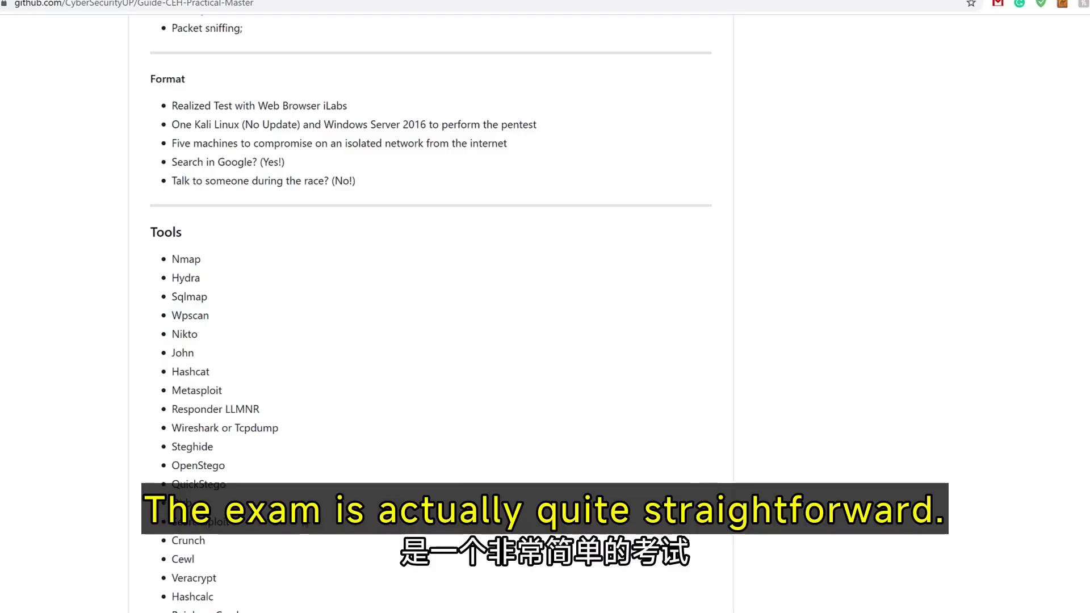
{"action": "scroll", "coordinate": [426, 342], "scroll_direction": "down", "scroll_amount": 5}
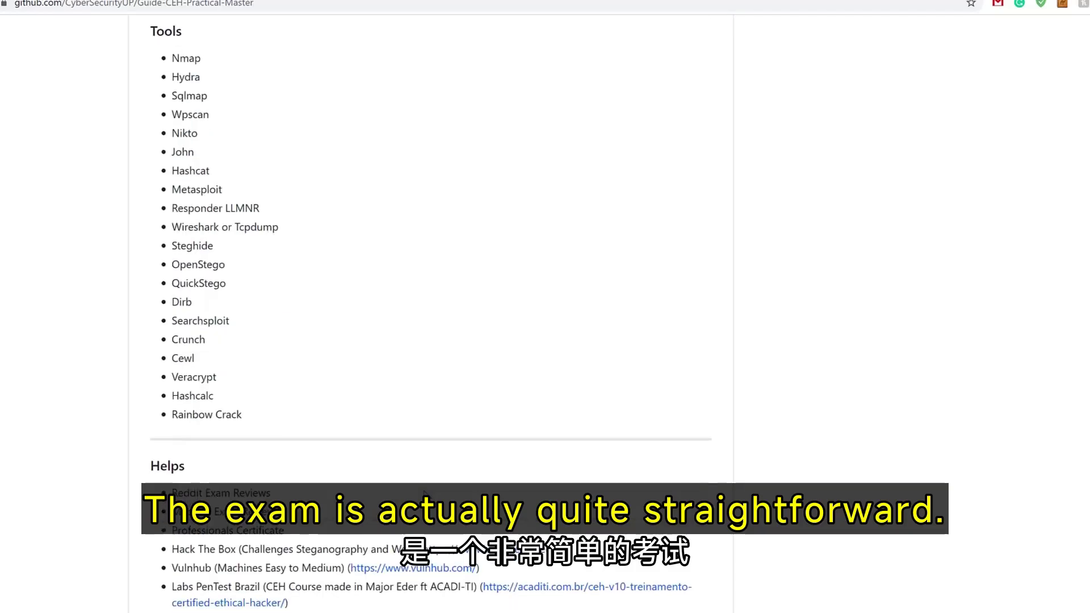
{"action": "scroll", "coordinate": [426, 341], "scroll_direction": "down", "scroll_amount": 5}
{"action": "scroll", "coordinate": [426, 341], "scroll_direction": "up", "scroll_amount": 5}
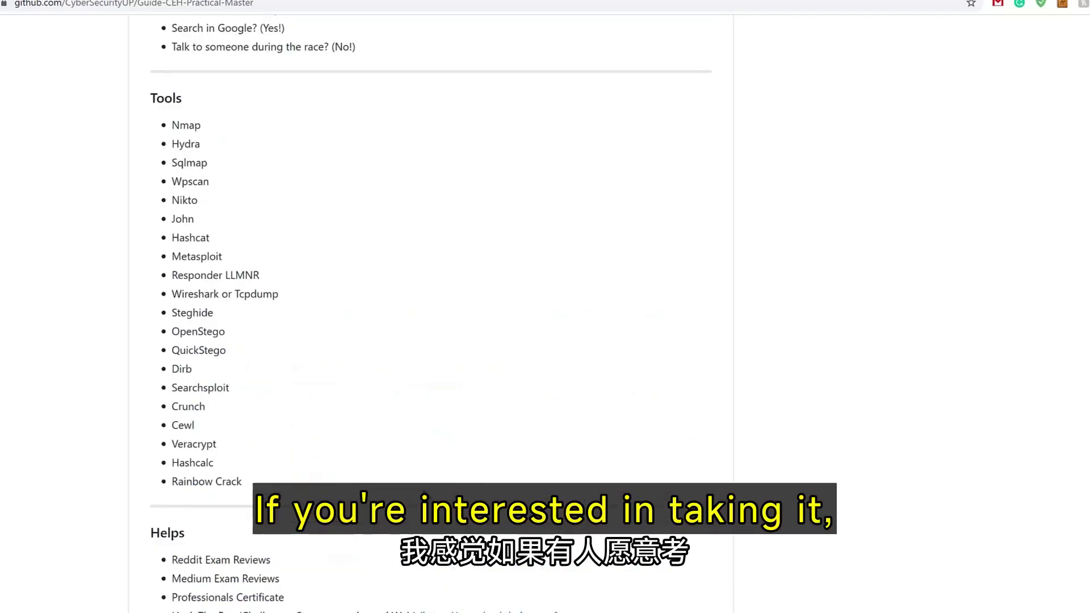
{"action": "scroll", "coordinate": [426, 341], "scroll_direction": "up", "scroll_amount": 1}
{"action": "scroll", "coordinate": [425, 495], "scroll_direction": "up", "scroll_amount": 5}
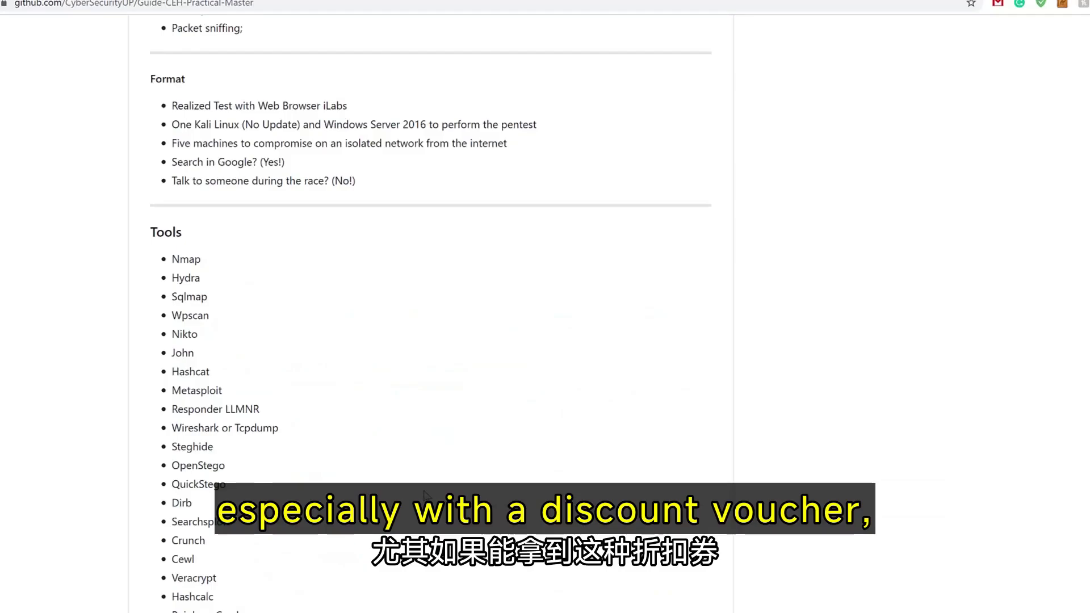
{"action": "scroll", "coordinate": [424, 494], "scroll_direction": "up", "scroll_amount": 4}
{"action": "scroll", "coordinate": [424, 495], "scroll_direction": "up", "scroll_amount": 1}
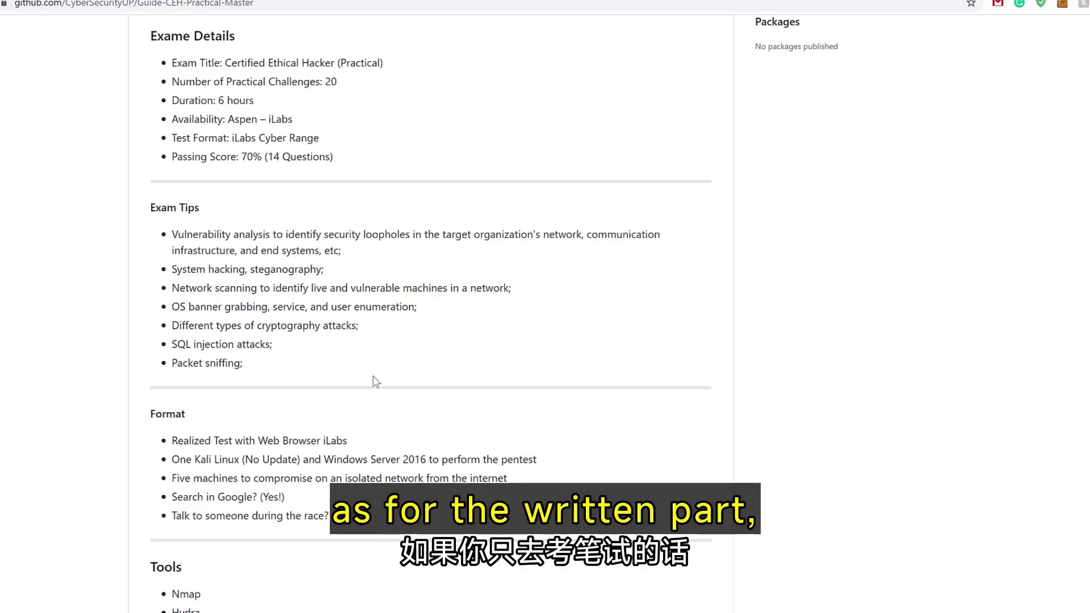
{"action": "scroll", "coordinate": [375, 383], "scroll_direction": "up", "scroll_amount": 5}
{"action": "scroll", "coordinate": [426, 461], "scroll_direction": "up", "scroll_amount": 3}
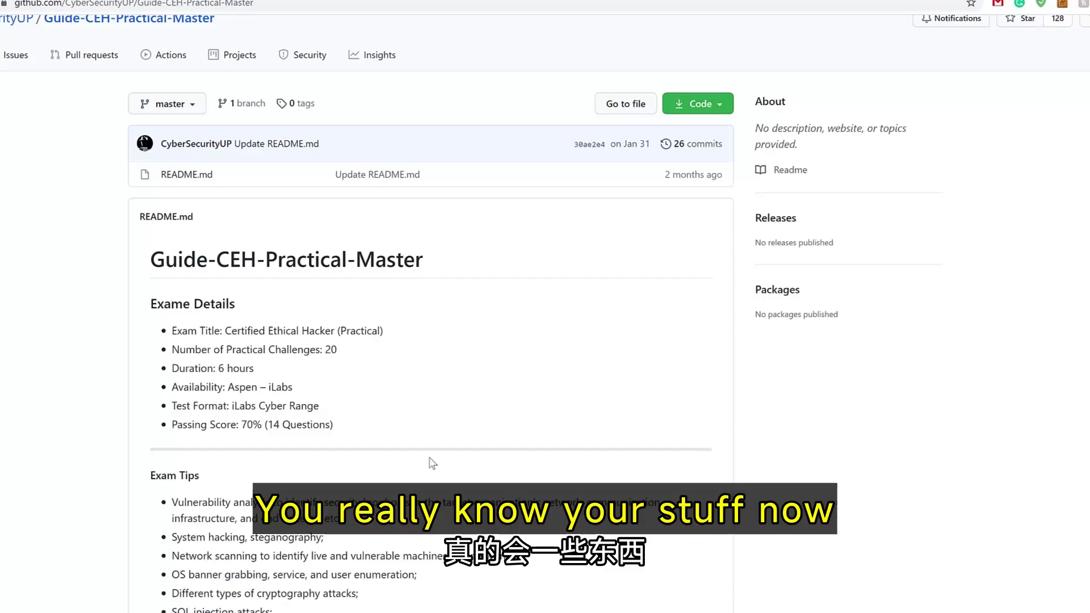
{"action": "scroll", "coordinate": [375, 444], "scroll_direction": "down", "scroll_amount": 6}
{"action": "scroll", "coordinate": [374, 443], "scroll_direction": "down", "scroll_amount": 4}
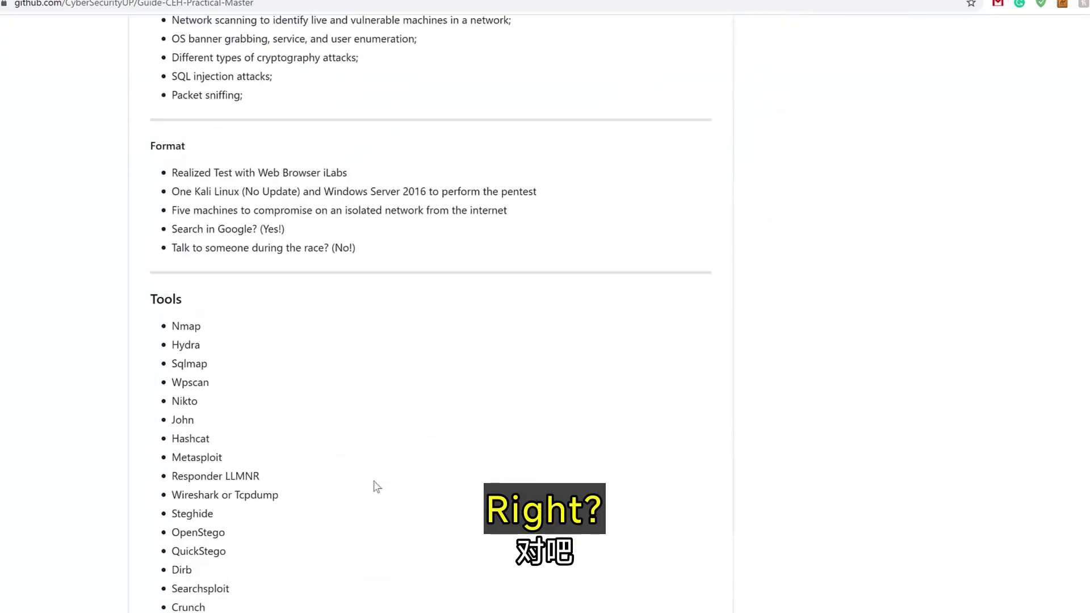
{"action": "scroll", "coordinate": [358, 495], "scroll_direction": "down", "scroll_amount": 1}
Highlight the Metasploit, Nmap, Hydra and Sqlmap entries one after another.
{"action": "double_click", "coordinate": [194, 392]}
{"action": "left_click", "coordinate": [326, 405]}
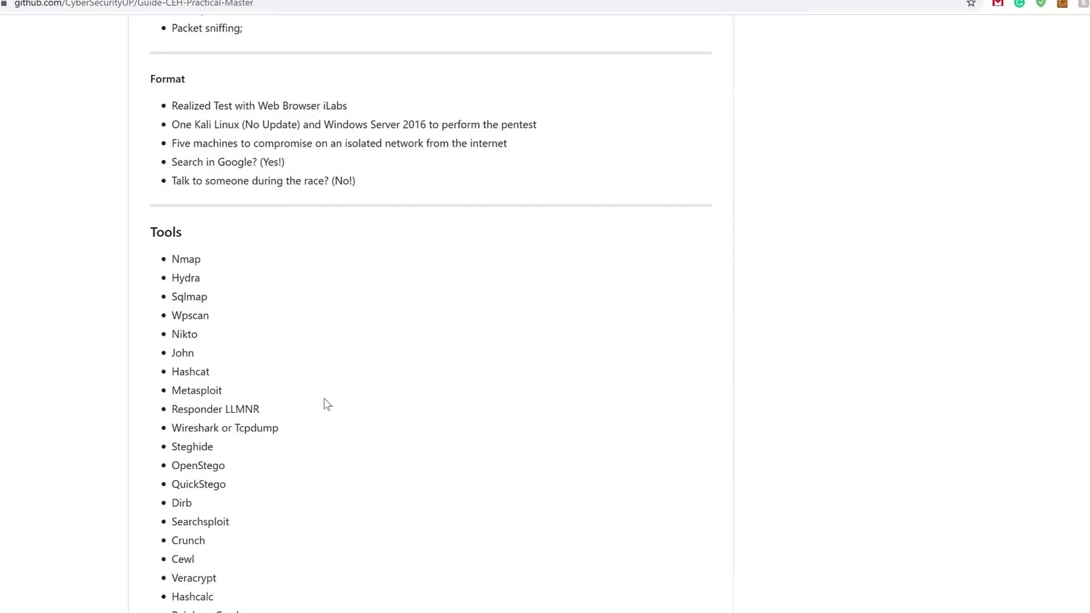
{"action": "double_click", "coordinate": [186, 259]}
{"action": "double_click", "coordinate": [186, 277]}
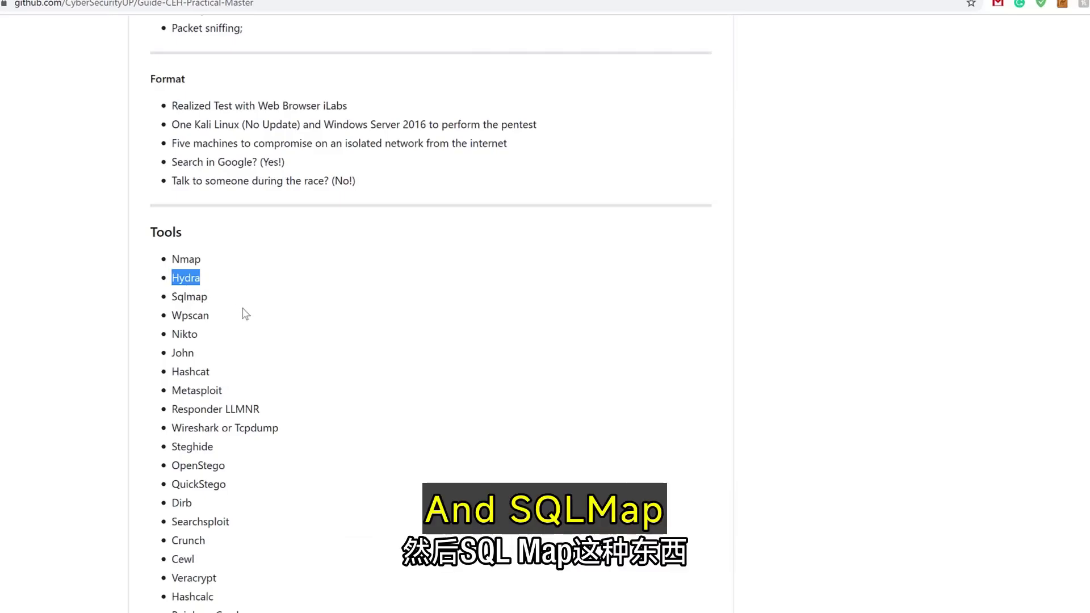
{"action": "double_click", "coordinate": [189, 297]}
{"action": "left_click", "coordinate": [286, 313]}
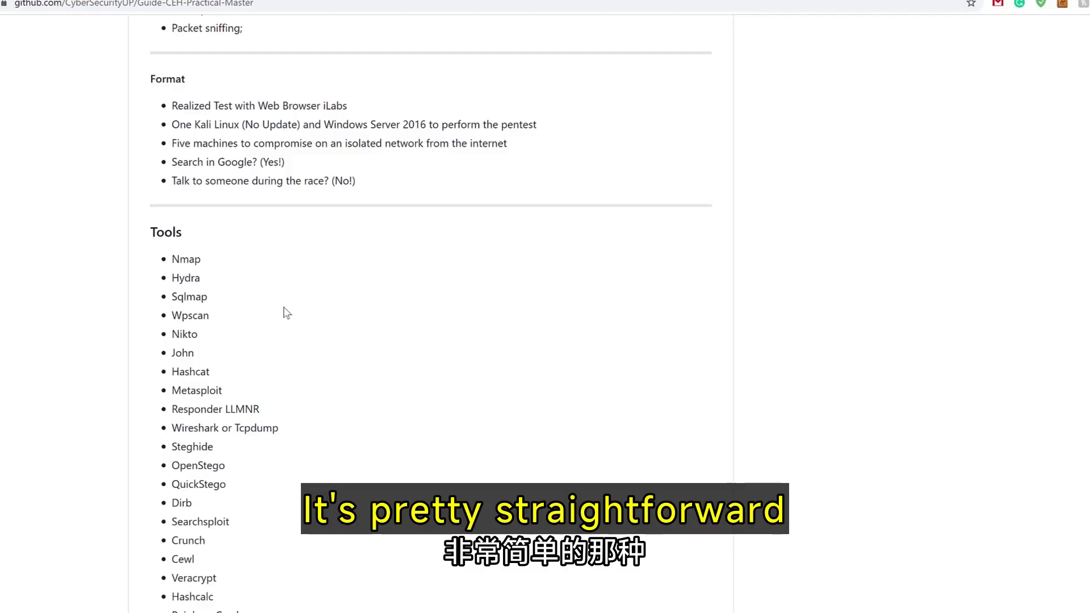
Briefly mark the tools from Sqlmap through Searchsploit, then clear the selection.
{"action": "left_click_drag", "start_coordinate": [301, 289], "coordinate": [324, 524]}
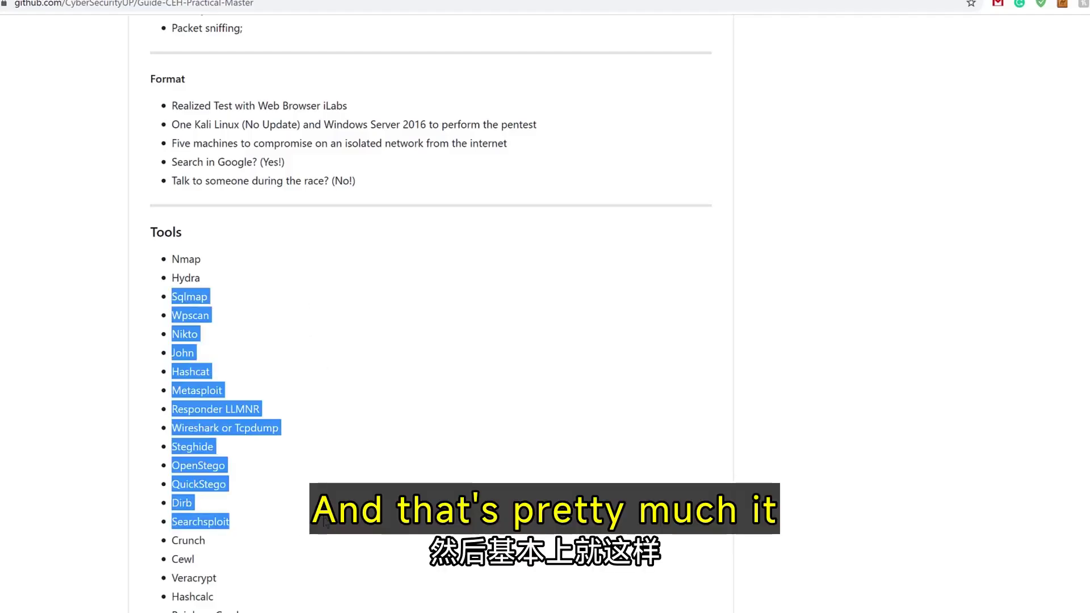
{"action": "left_click", "coordinate": [324, 524]}
{"action": "scroll", "coordinate": [325, 523], "scroll_direction": "up", "scroll_amount": 10}
{"action": "scroll", "coordinate": [325, 521], "scroll_direction": "up", "scroll_amount": 5}
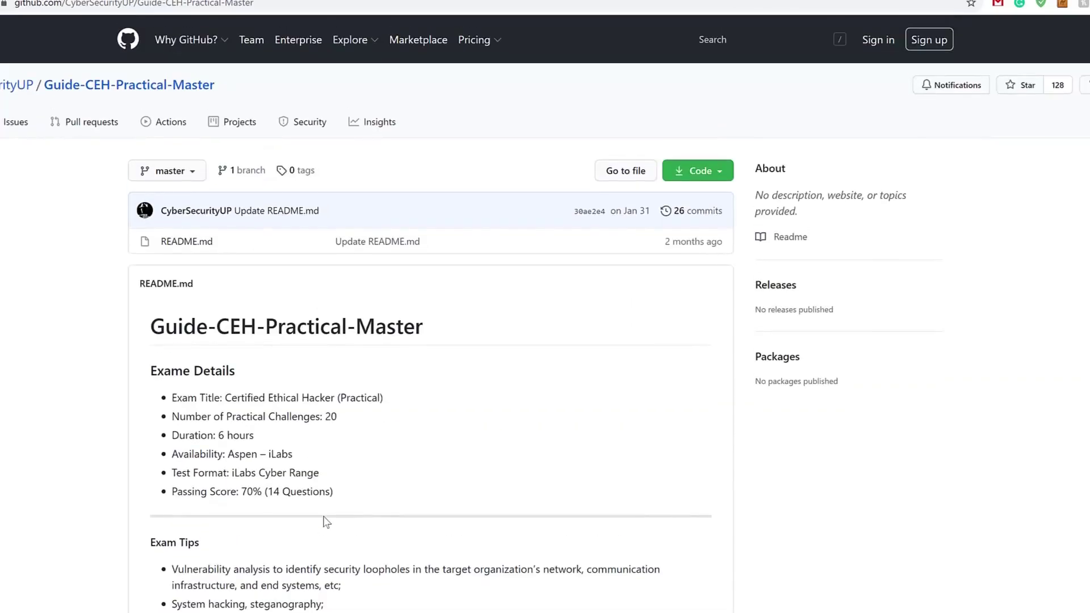